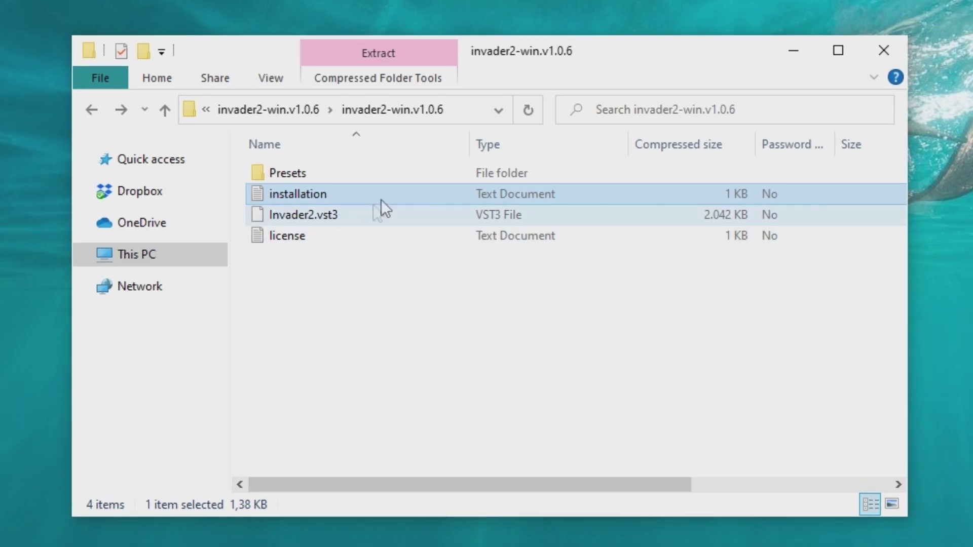
Open the installation text file in the invader2-win.v1.0.6 archive folder.
double_click(390, 195)
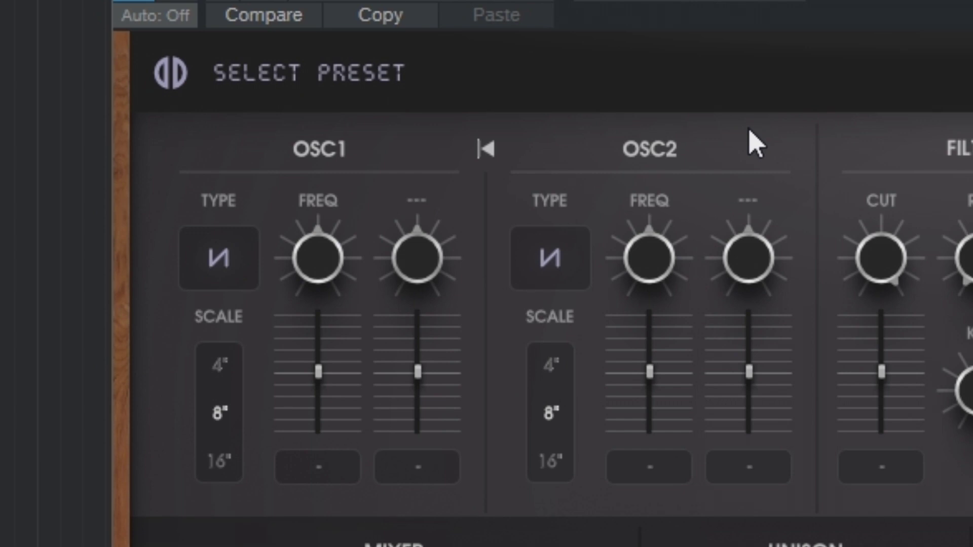
Examine OSC1's waveform types, its 4" and 8" scale settings, and the modulation sources available for its frequency.
click(221, 266)
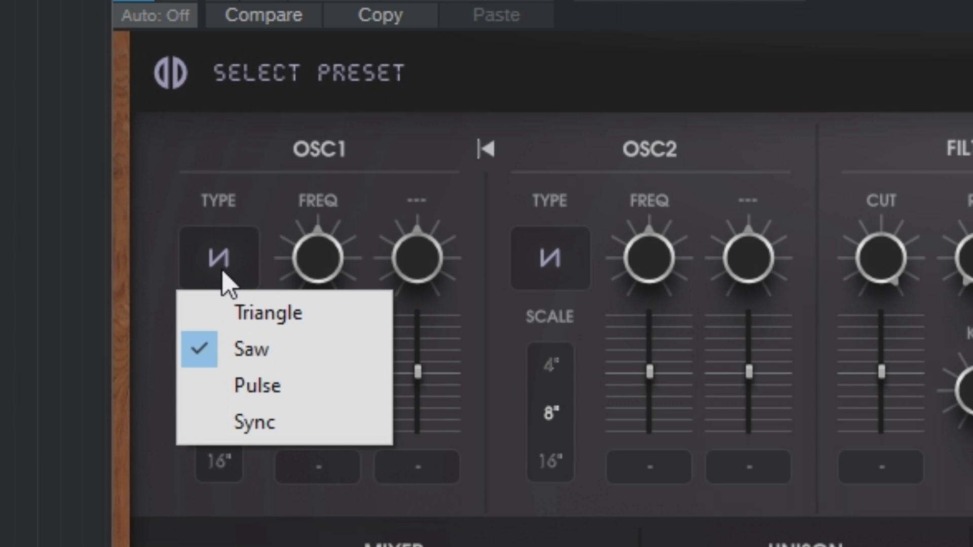
click(191, 169)
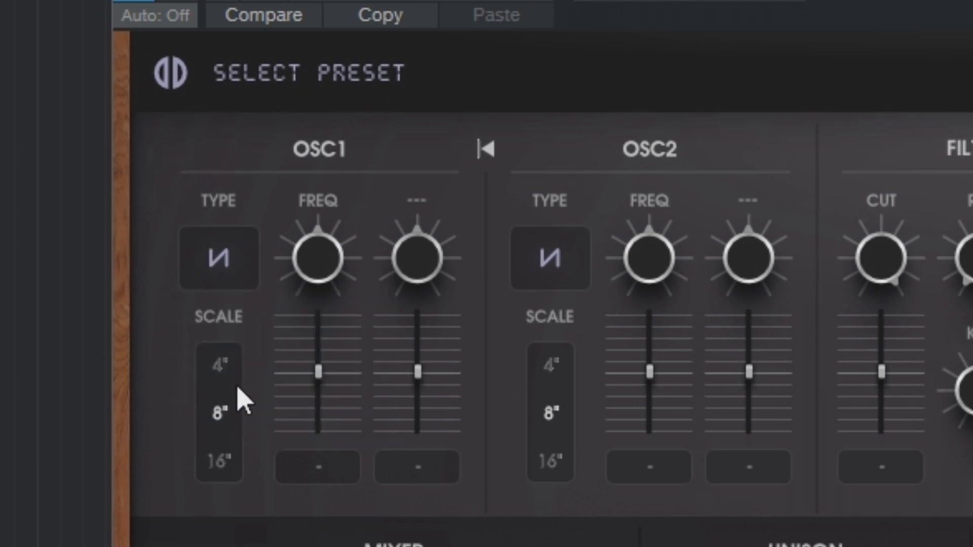
click(229, 373)
click(220, 408)
click(310, 473)
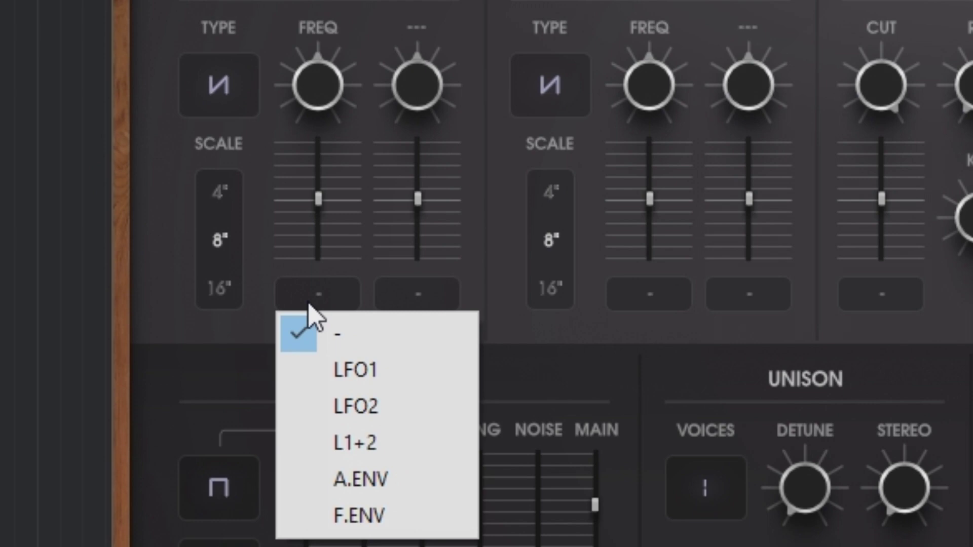
click(308, 303)
key(Escape)
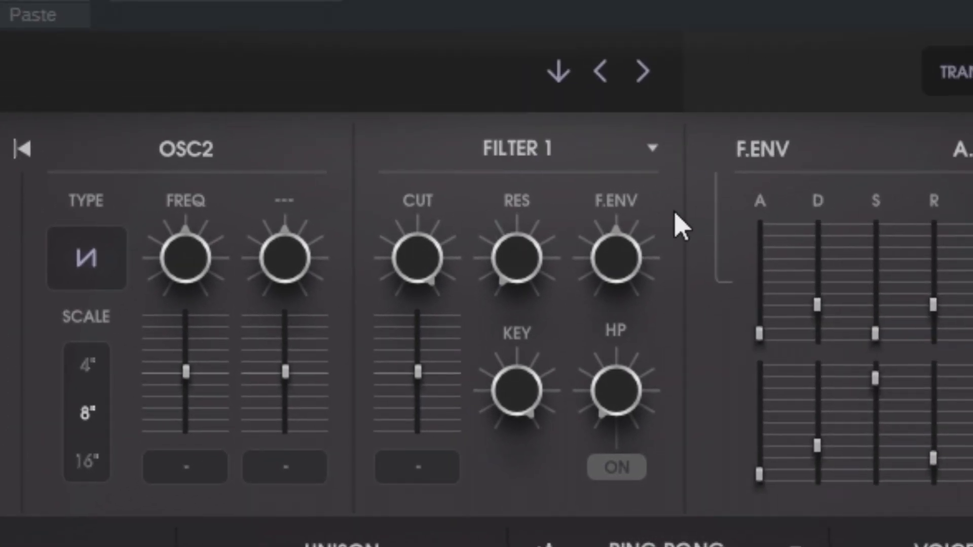
Look through the filter models available for the synth's filter section, keeping FILTER 1.
click(652, 149)
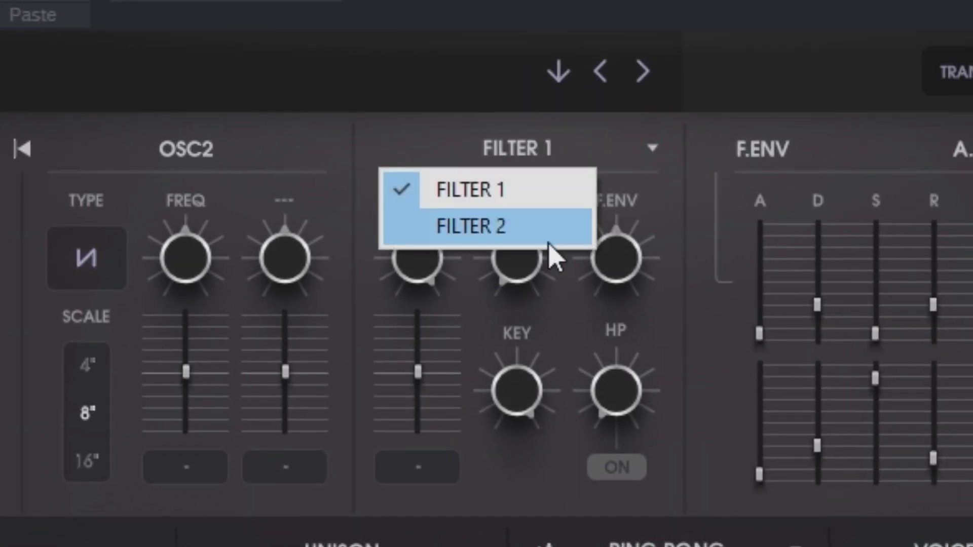
click(452, 142)
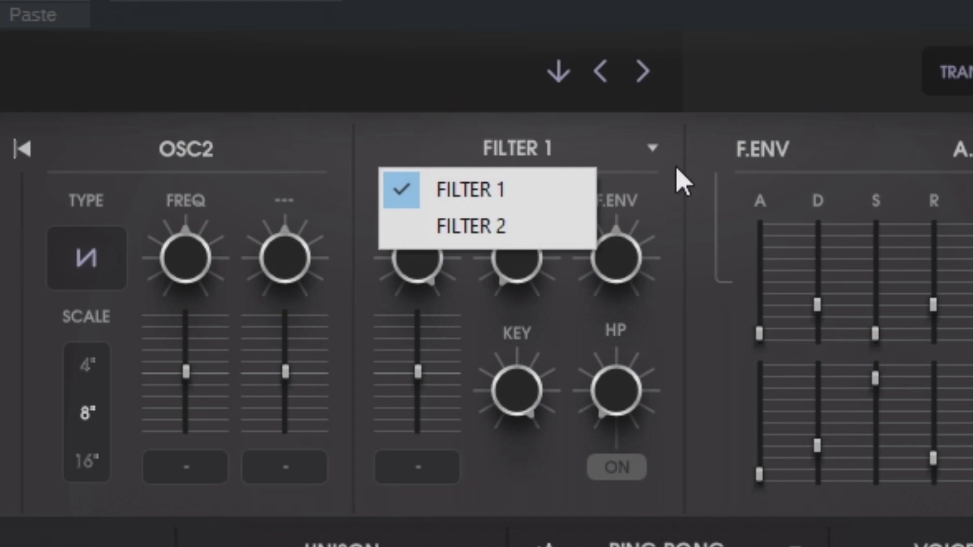
click(680, 178)
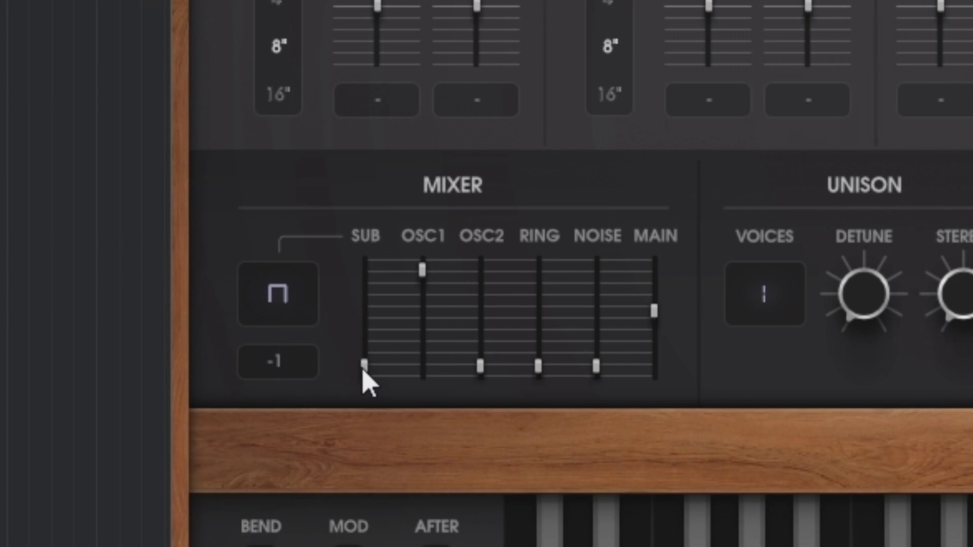
Examine the mixer's sub, ring and noise levels and the delay types offered in the PING PONG section.
mouse_move(363, 373)
mouse_down()
mouse_move(363, 342)
mouse_move(363, 373)
mouse_up()
drag(541, 379, 598, 380)
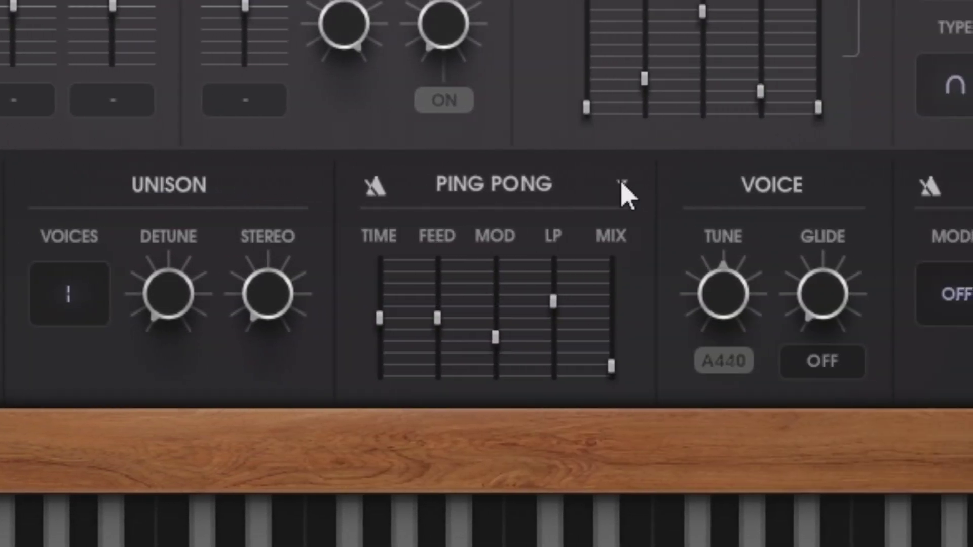
click(619, 185)
click(615, 179)
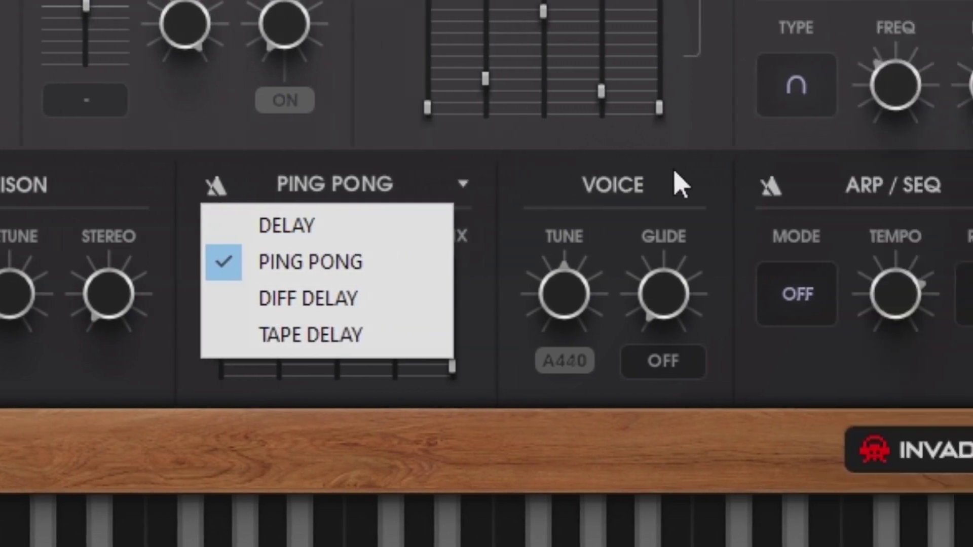
click(832, 172)
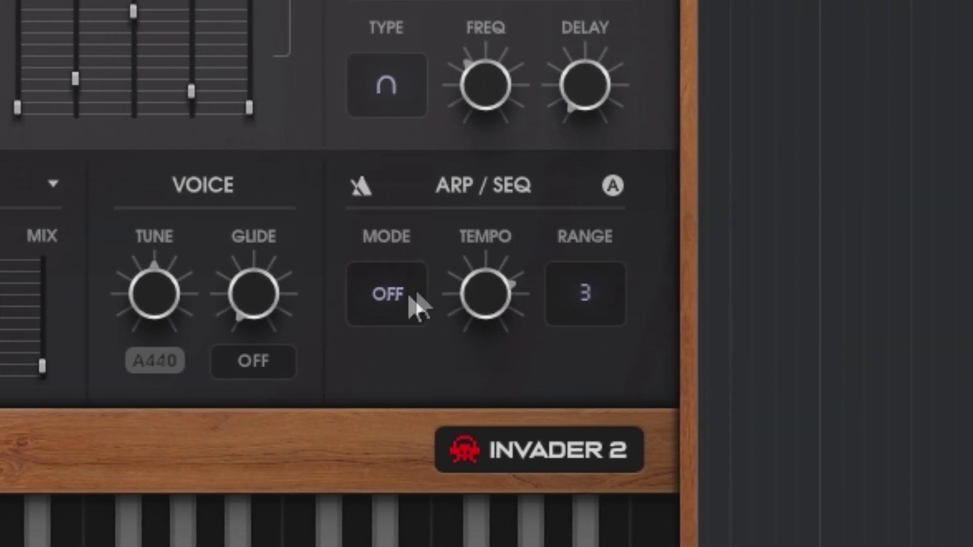
Try the ARP / SEQ modes Up and Sequencer Record, and leave the mode on Sequencer Play.
click(387, 307)
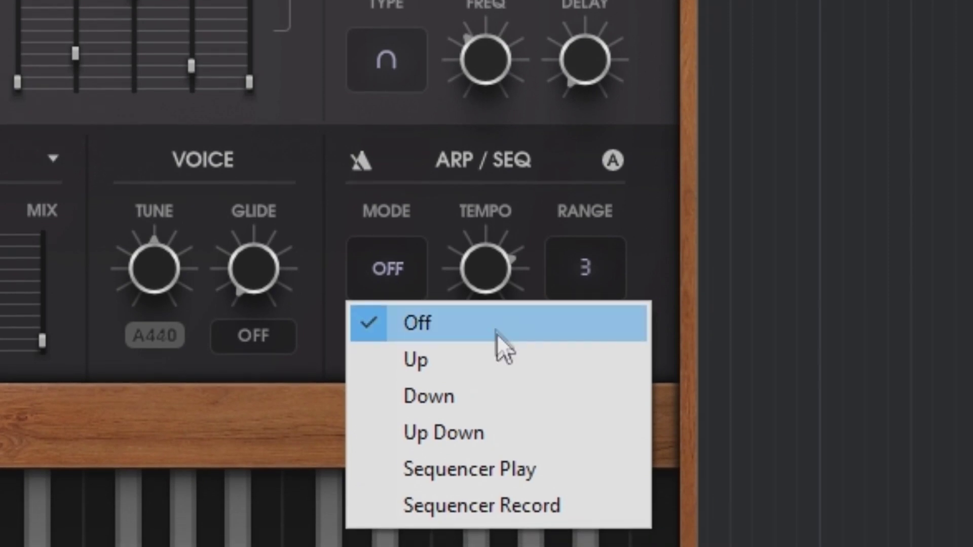
click(528, 357)
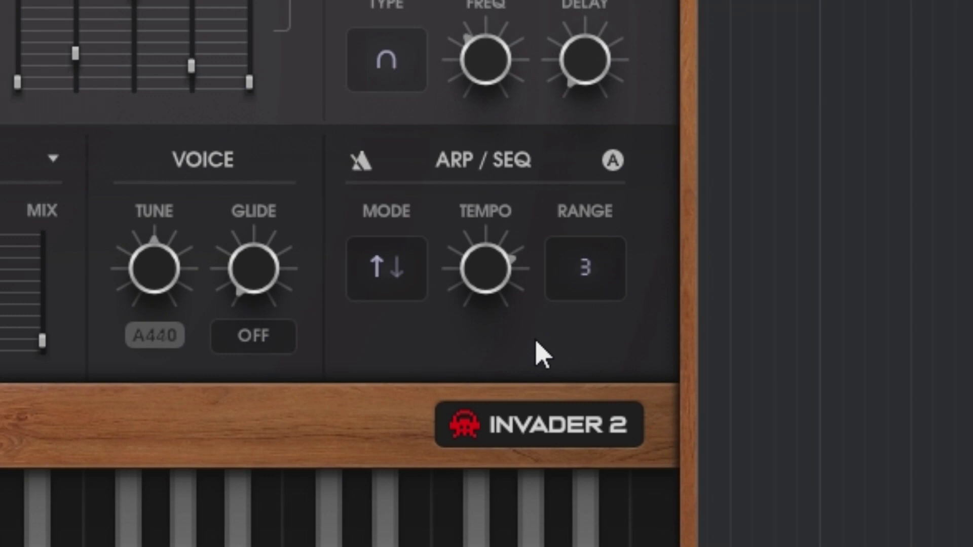
click(390, 273)
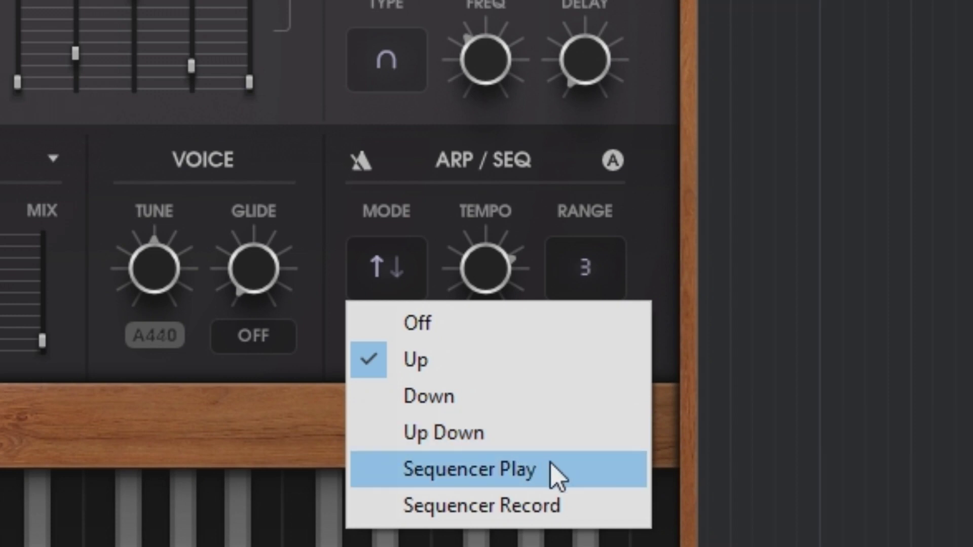
click(535, 506)
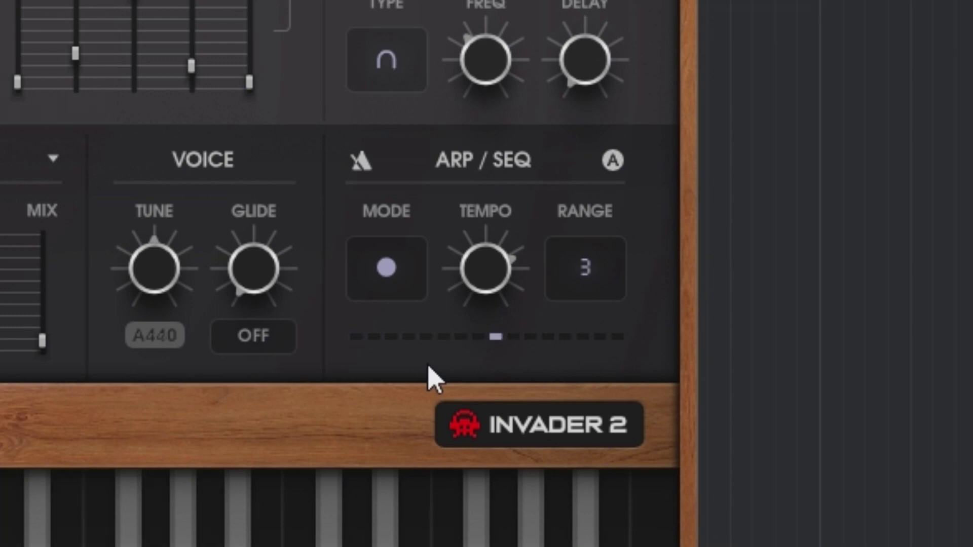
click(382, 267)
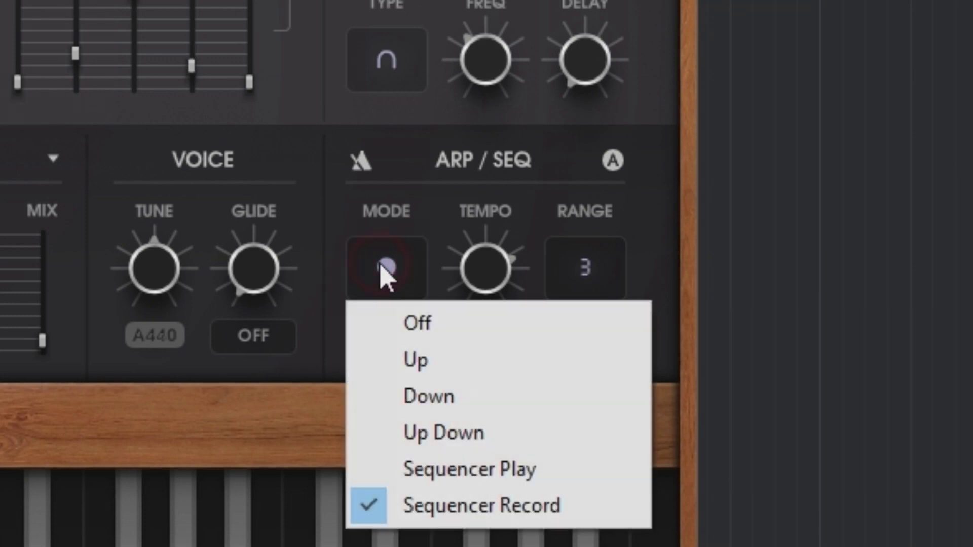
click(499, 478)
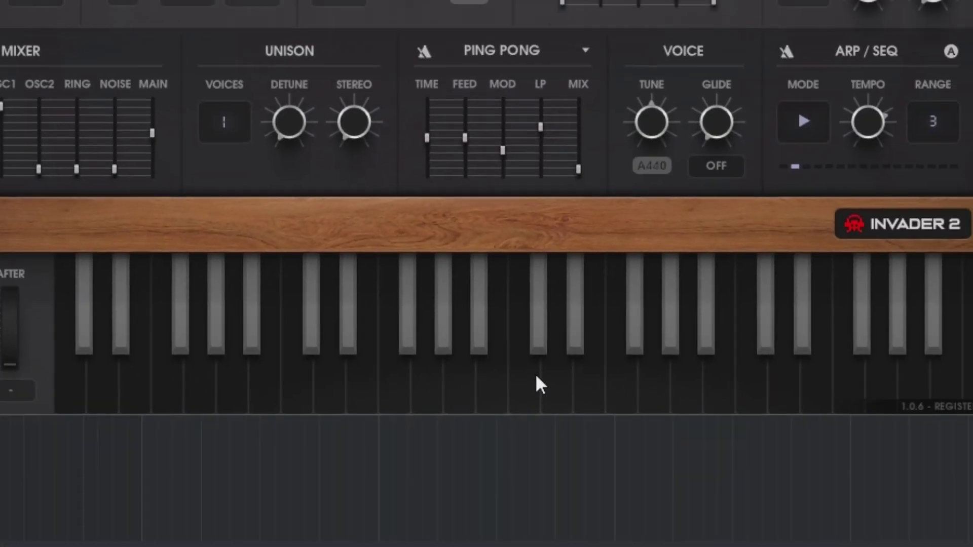
Play three notes on the synth's on-screen keyboard.
click(496, 381)
click(234, 371)
click(699, 355)
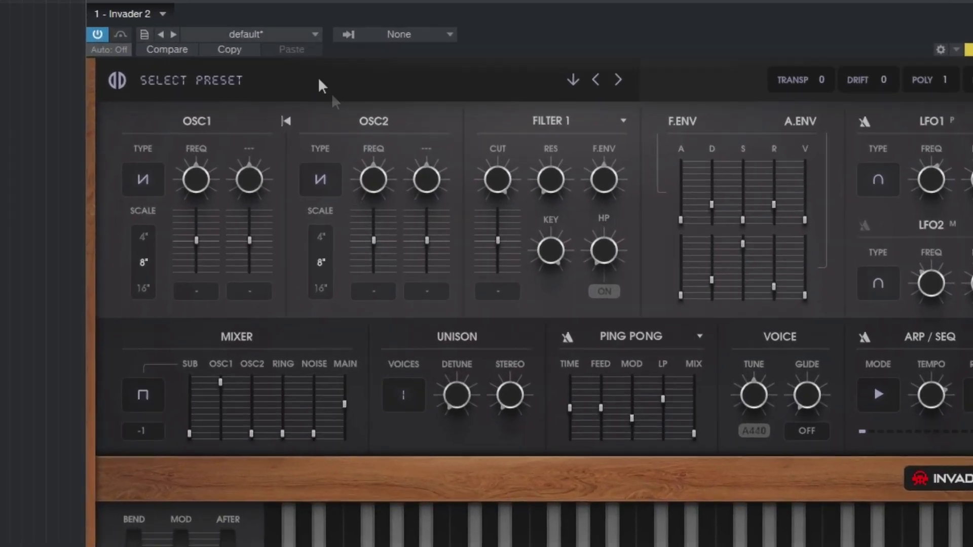
Browse the synth's presets in the Bass, Bell, Drums, FX, Keys, Leads and Pads categories.
click(347, 135)
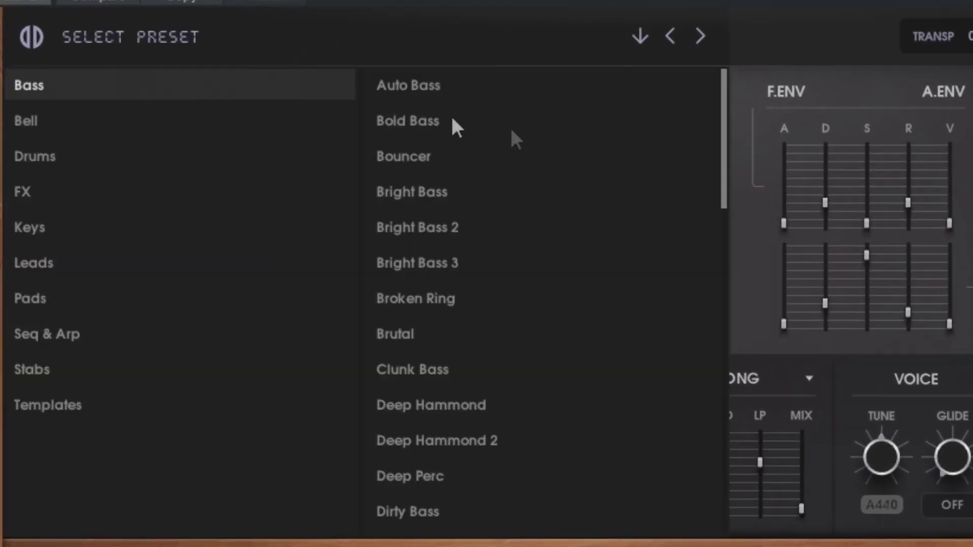
scroll(647, 156, down, 6)
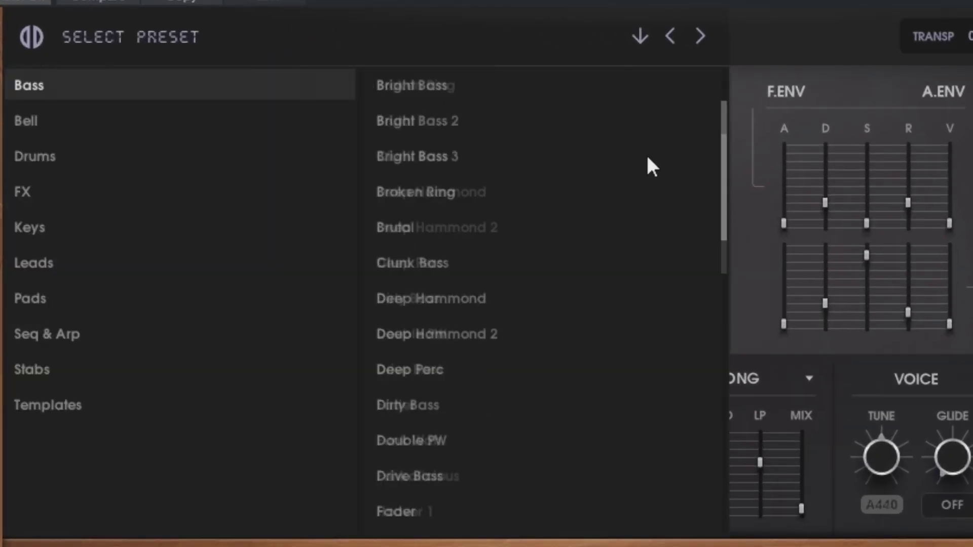
click(22, 121)
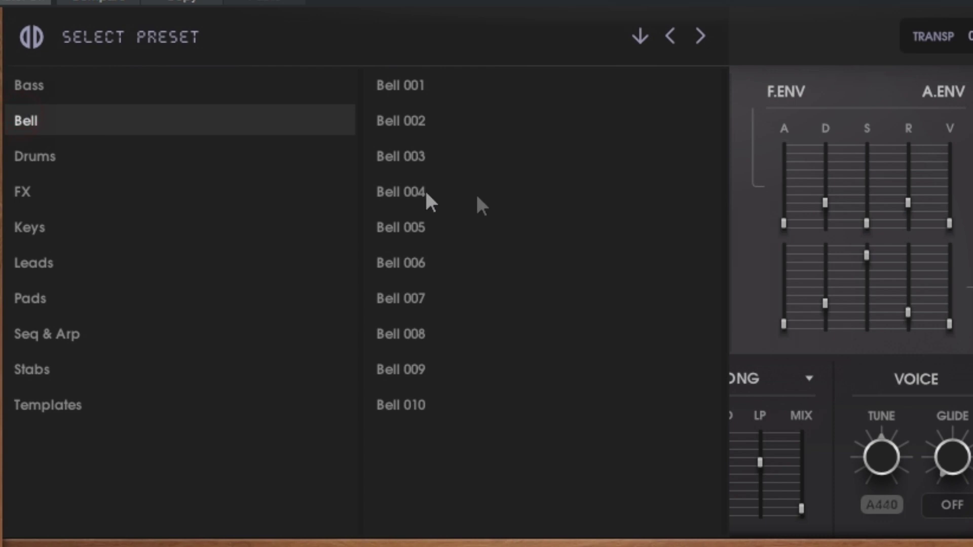
click(32, 156)
click(18, 189)
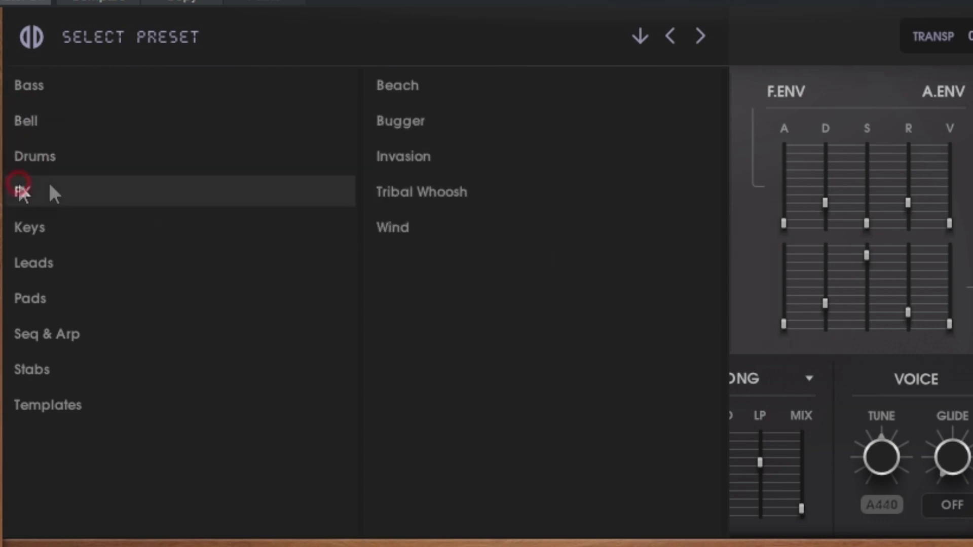
click(43, 229)
scroll(661, 317, down, 10)
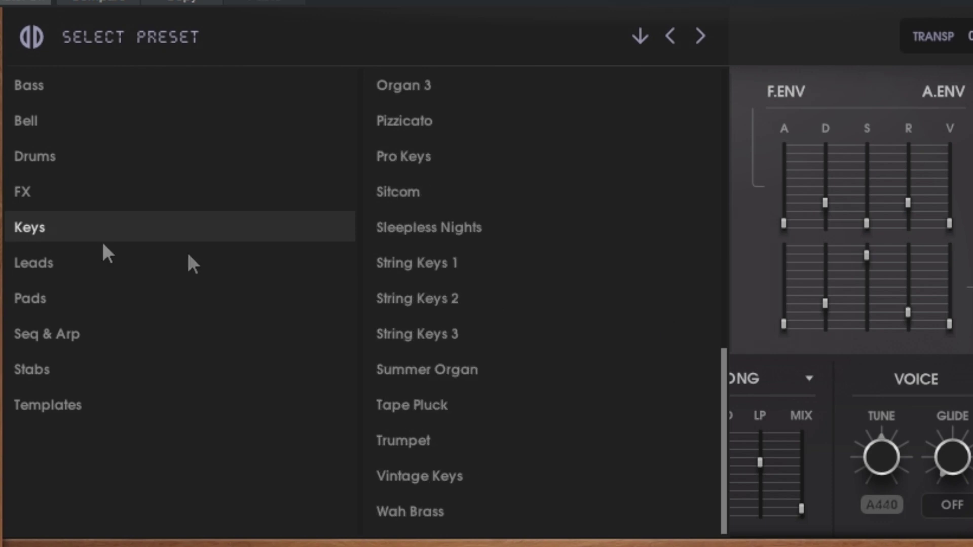
click(32, 264)
scroll(399, 281, down, 10)
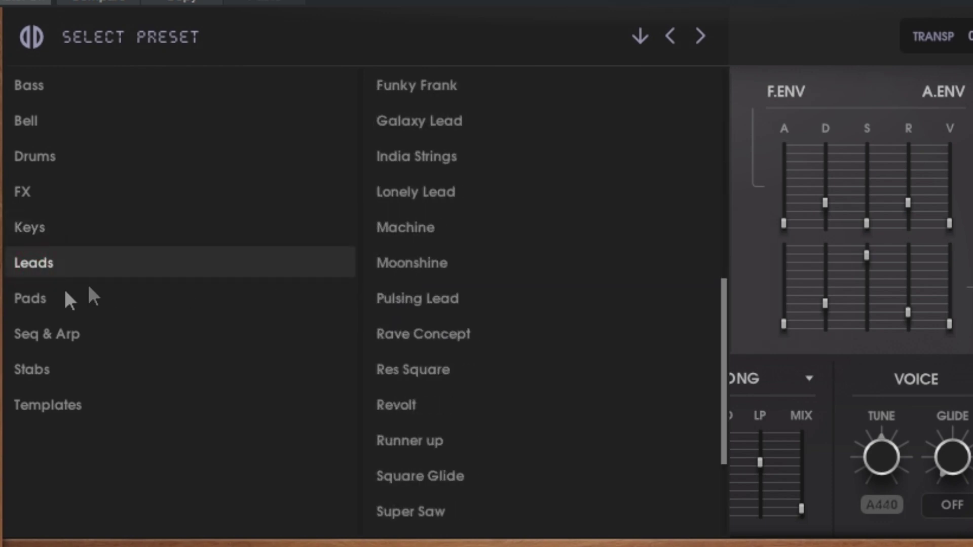
click(31, 299)
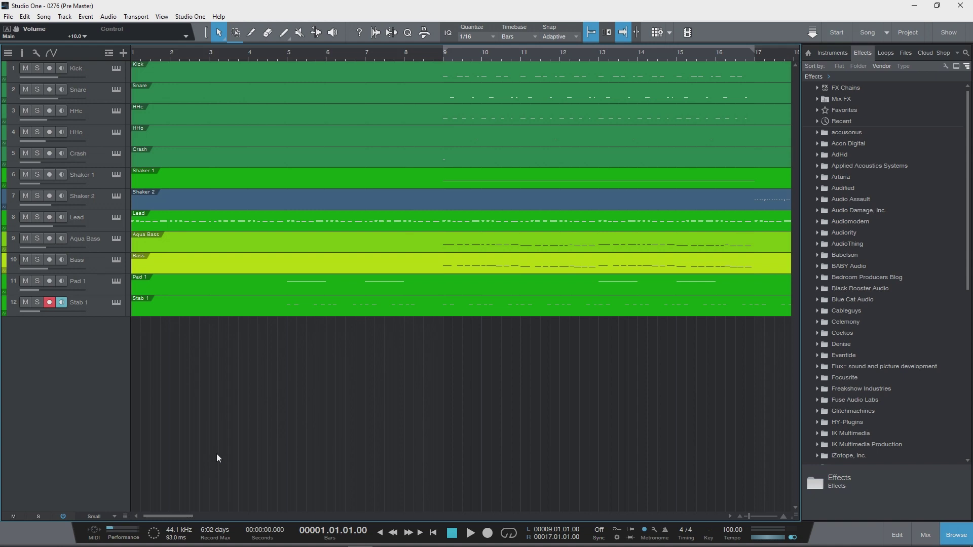
Play the song arrangement from bar 1 in Studio One.
key(space)
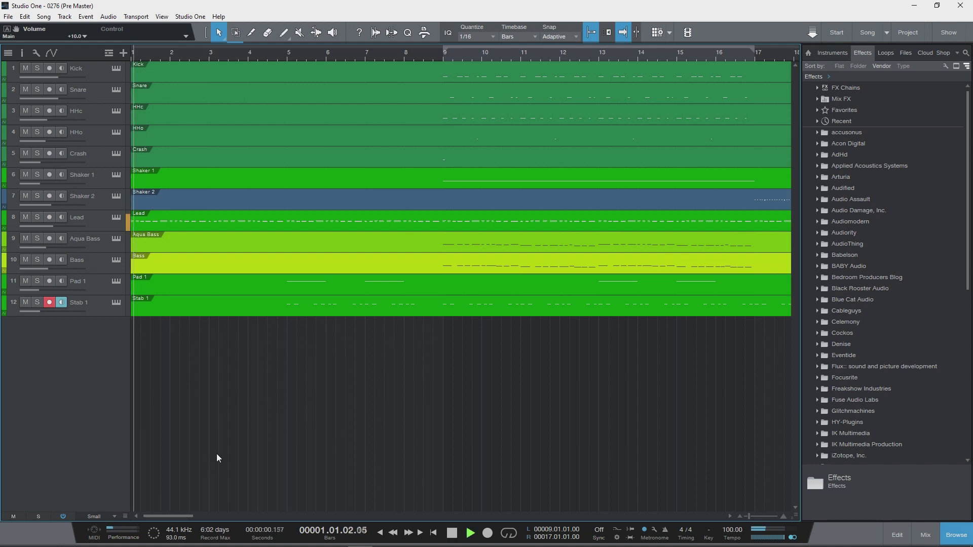